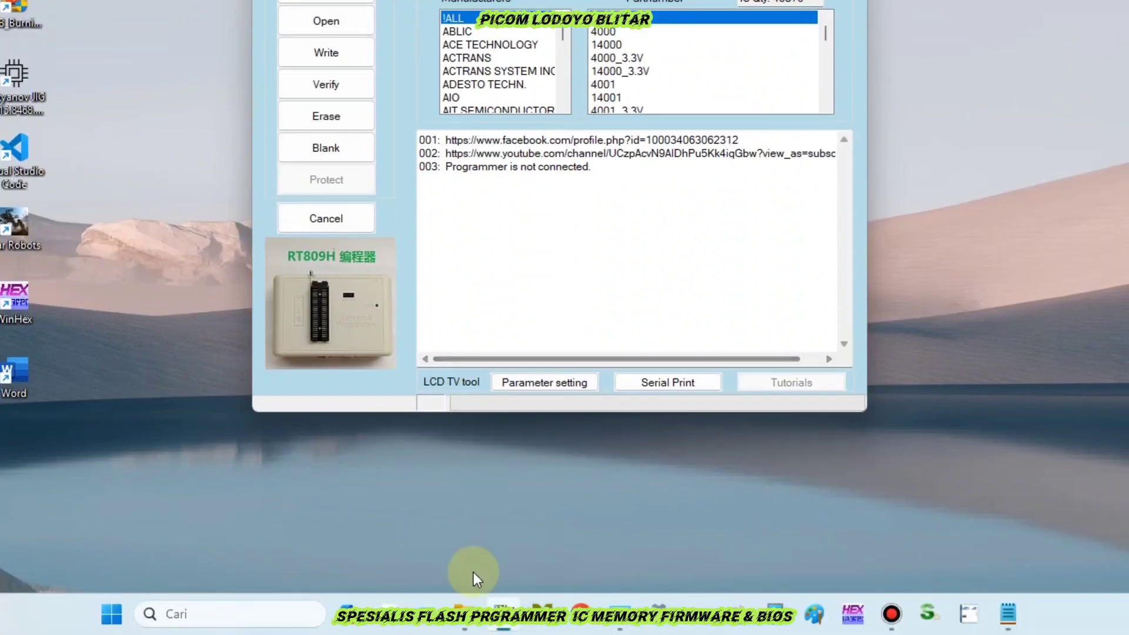
Switch to File Explorer, review the installer packages in the RT809H folder, and minimize the window
mouse_move(471, 582)
left_click(471, 545)
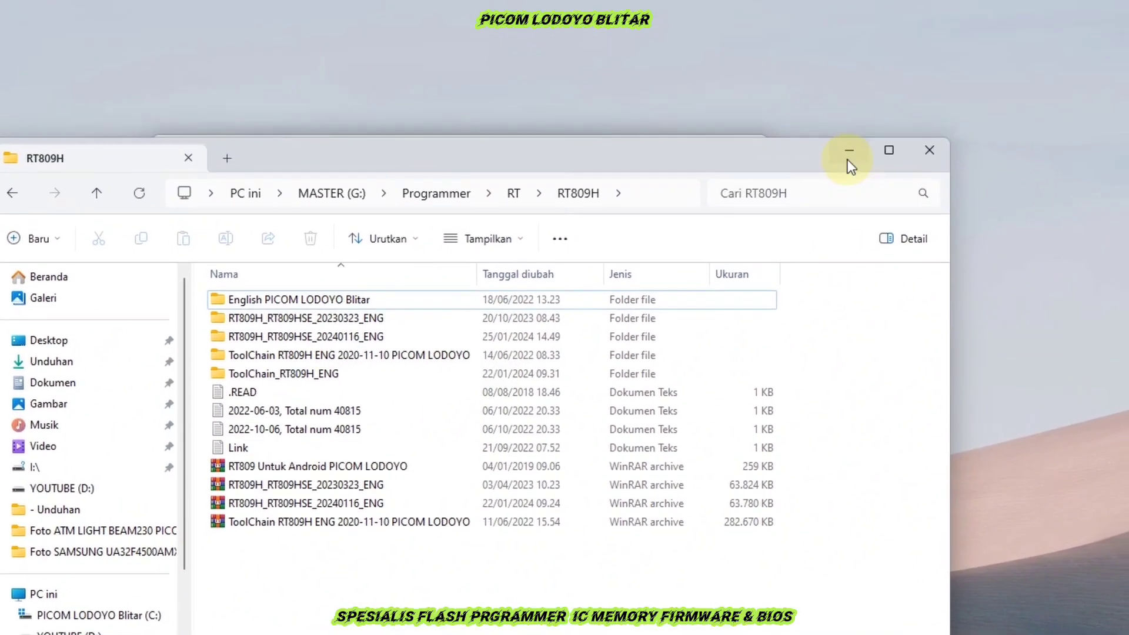
left_click(860, 75)
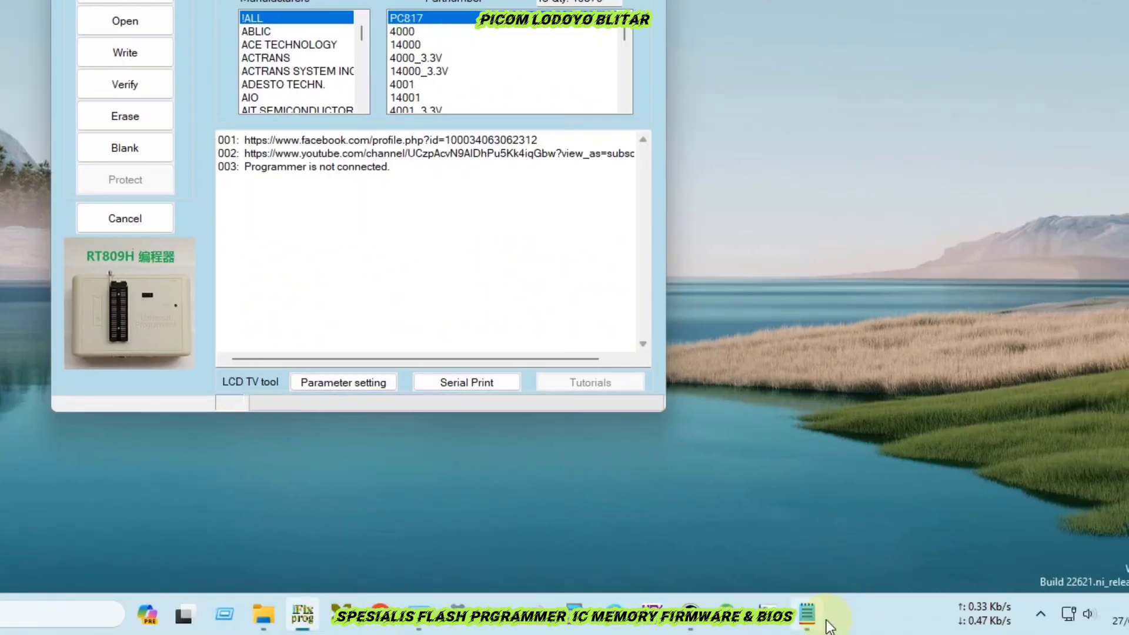
Switch to Notepad, check the total device number at the start of DeviceList, and minimize the window
left_click(818, 615)
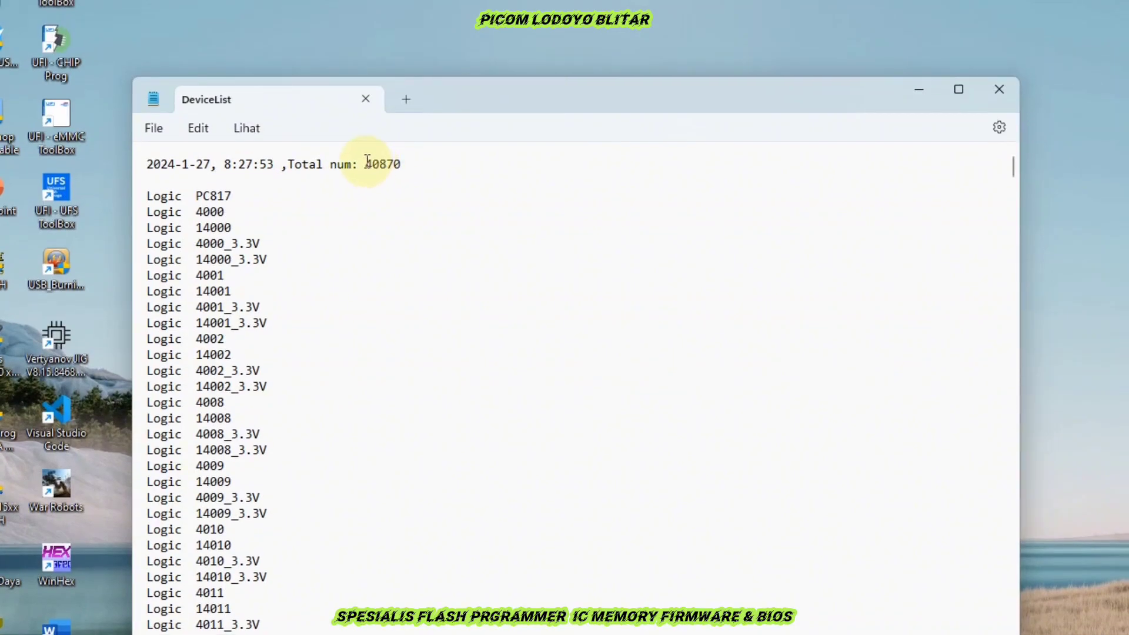
left_click_drag(367, 150, 410, 151)
left_click(399, 176)
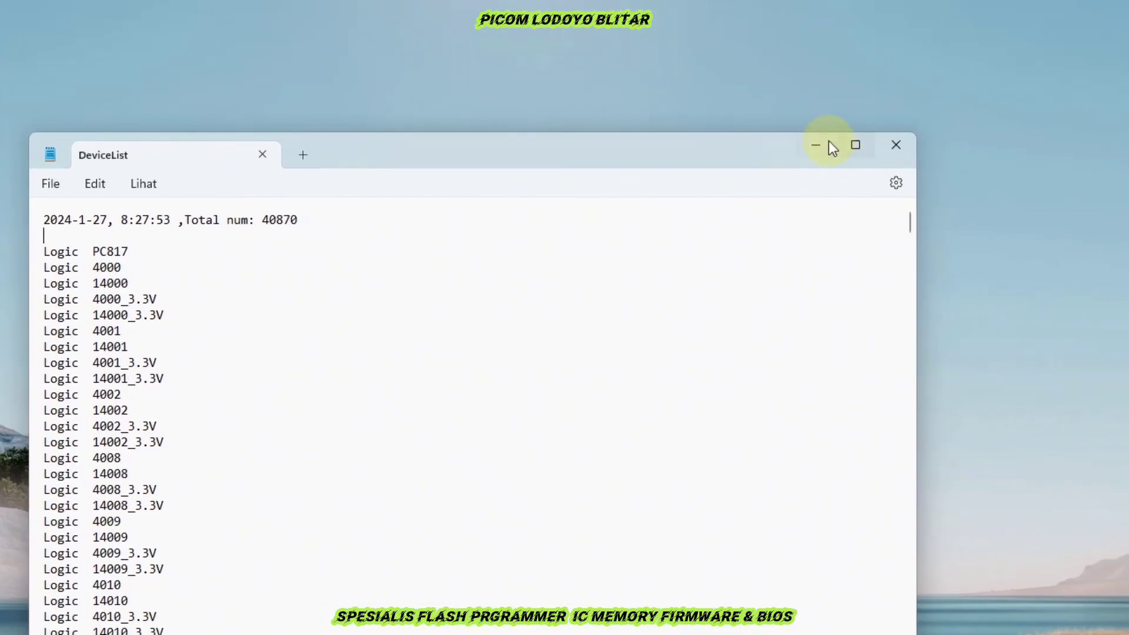
left_click(815, 147)
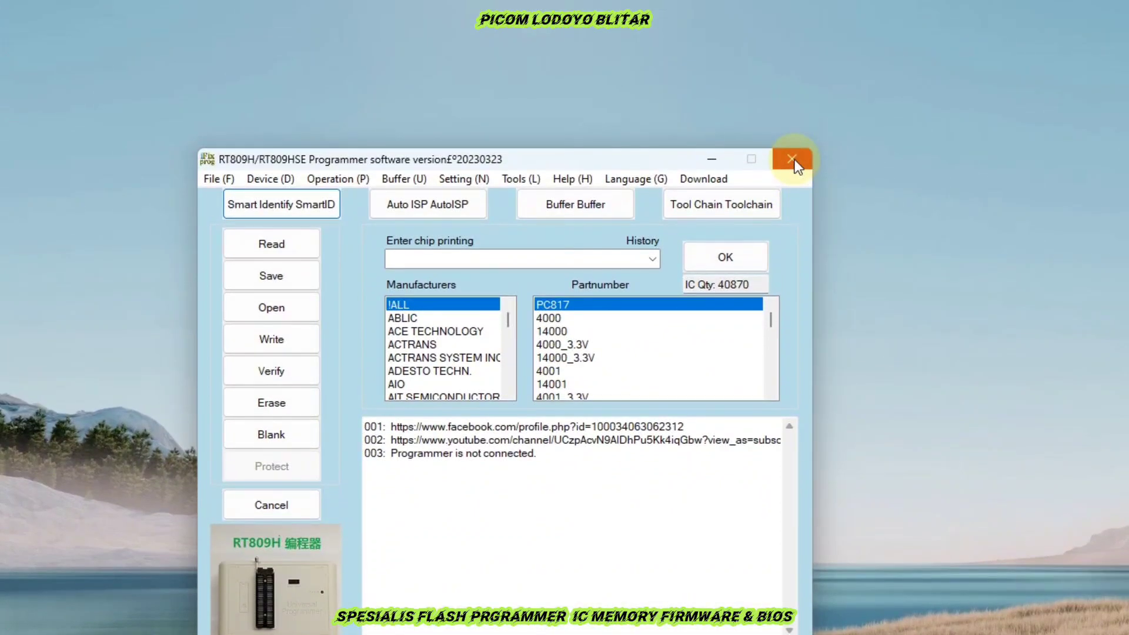
Close the programmer software and uninstall RT809H 20230323 through Windows Programs and Features
left_click(795, 160)
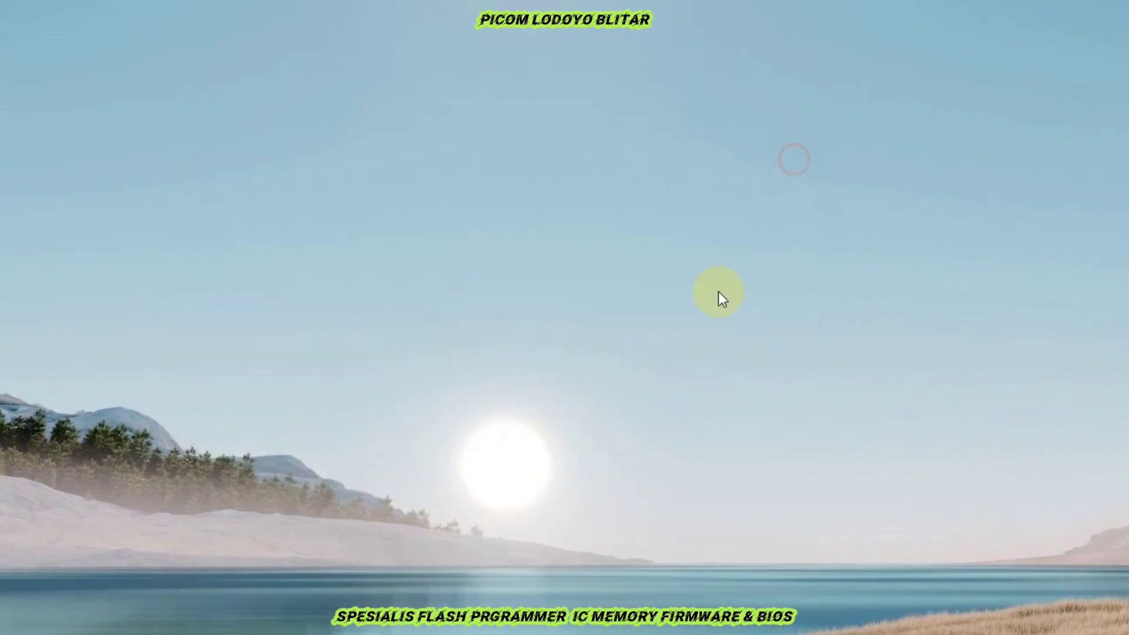
left_click(565, 615)
left_click(267, 73)
left_click(333, 160)
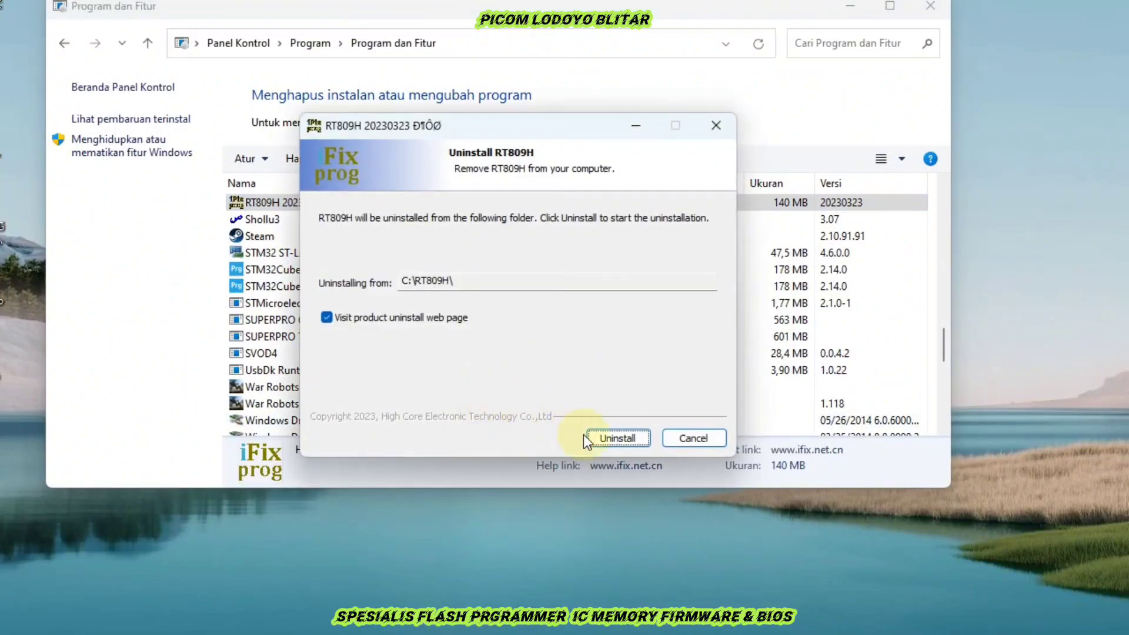
left_click(618, 438)
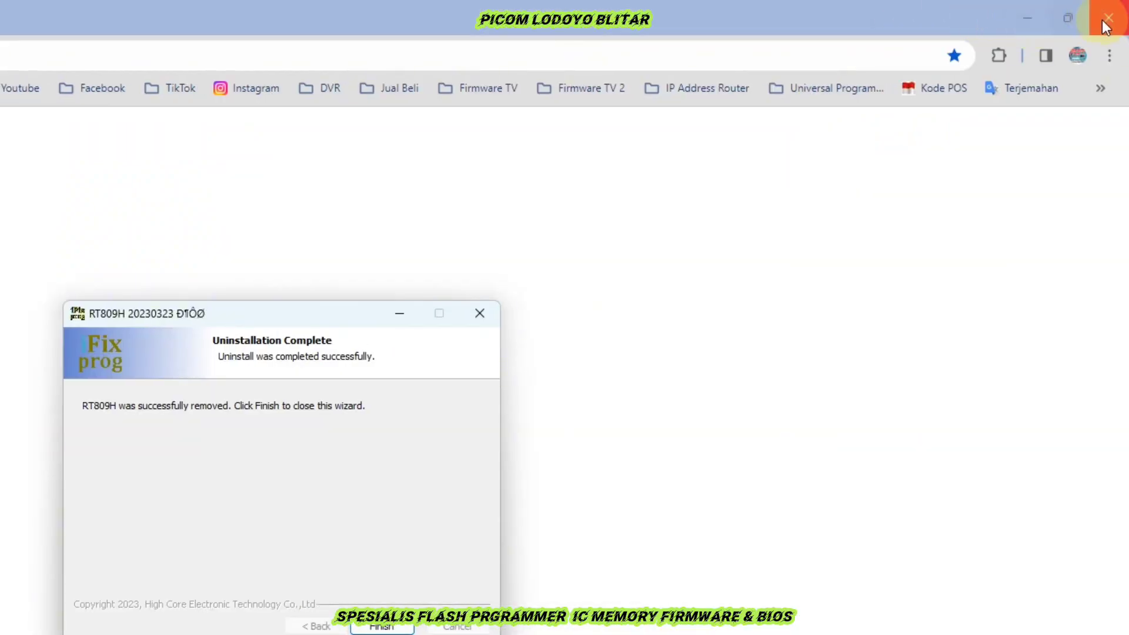
left_click(1103, 20)
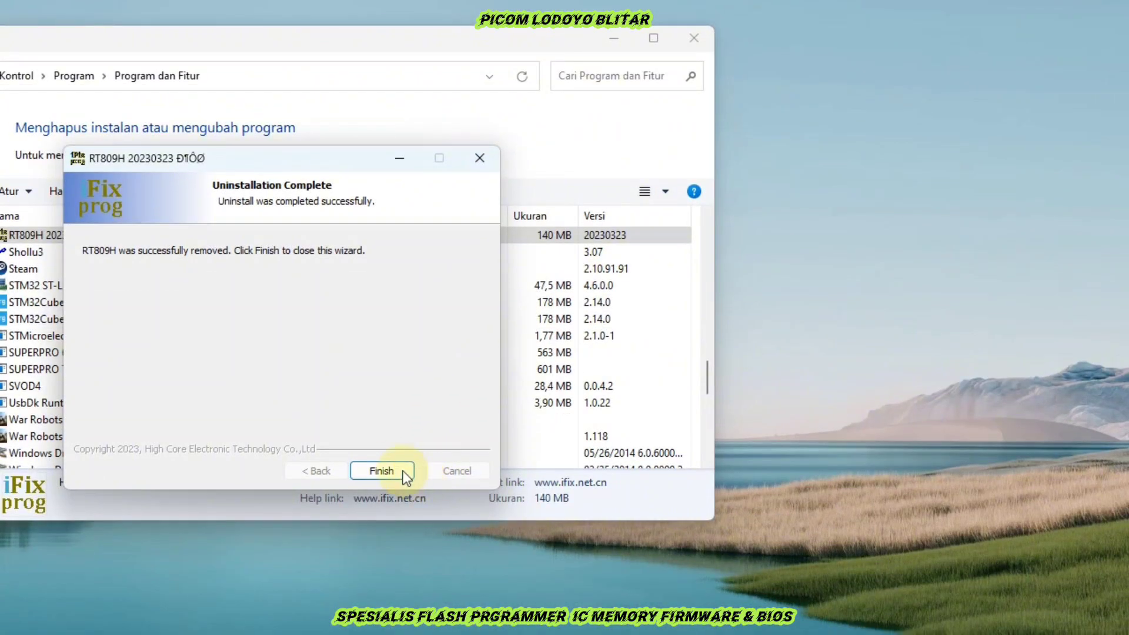
left_click(382, 625)
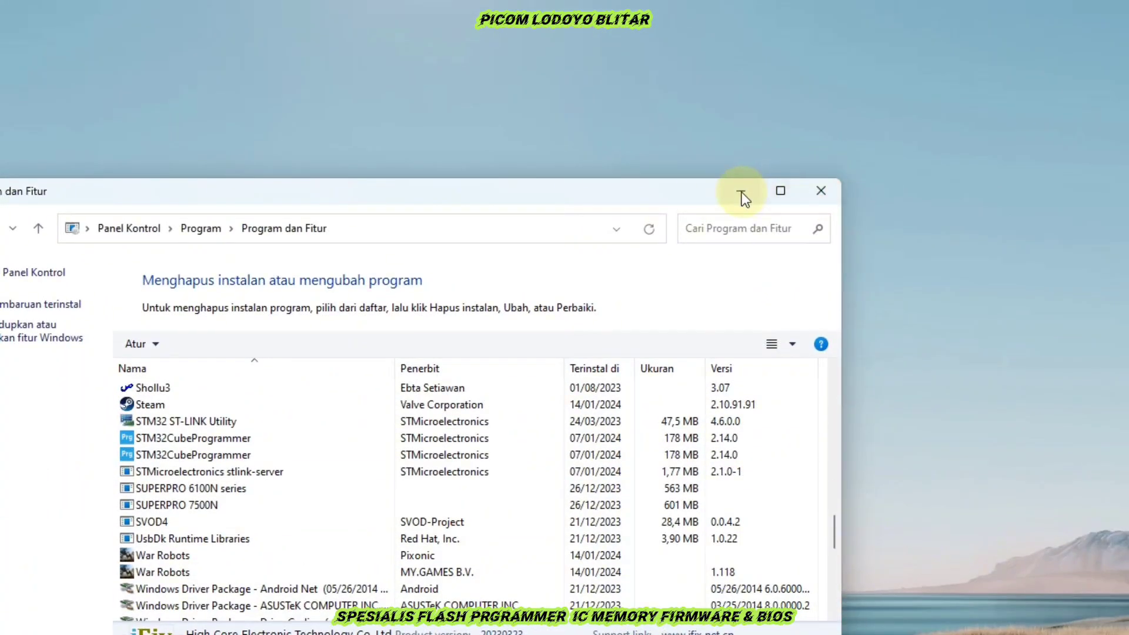
left_click(743, 192)
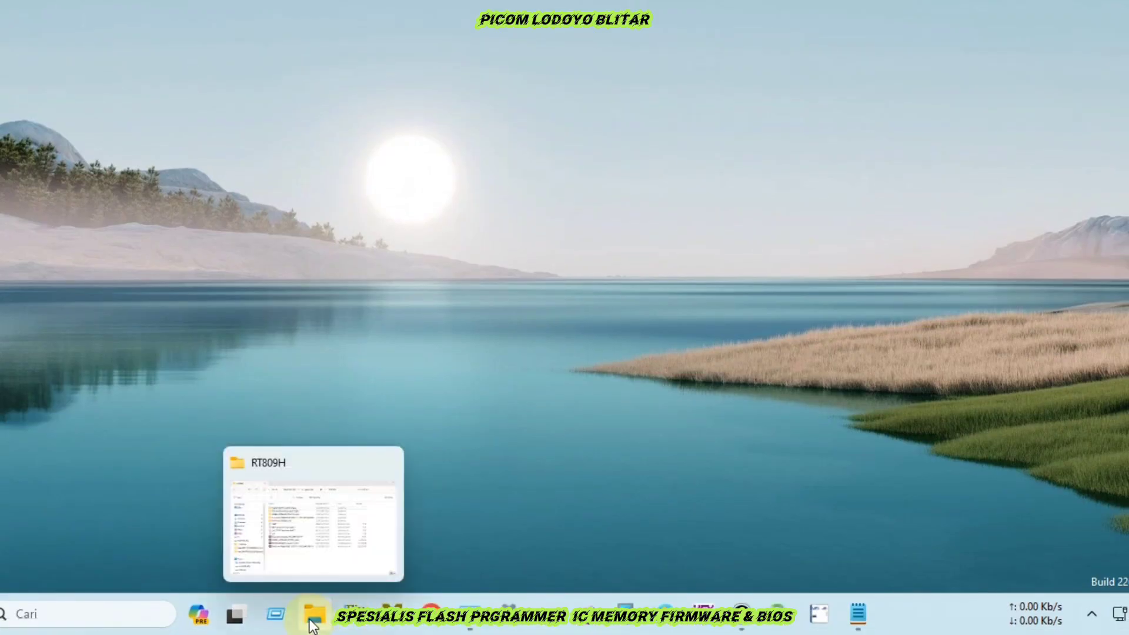
Launch the RT809H_RT809HSE_20240116_ENG installer from its folder inside RT809H in File Explorer
left_click(310, 622)
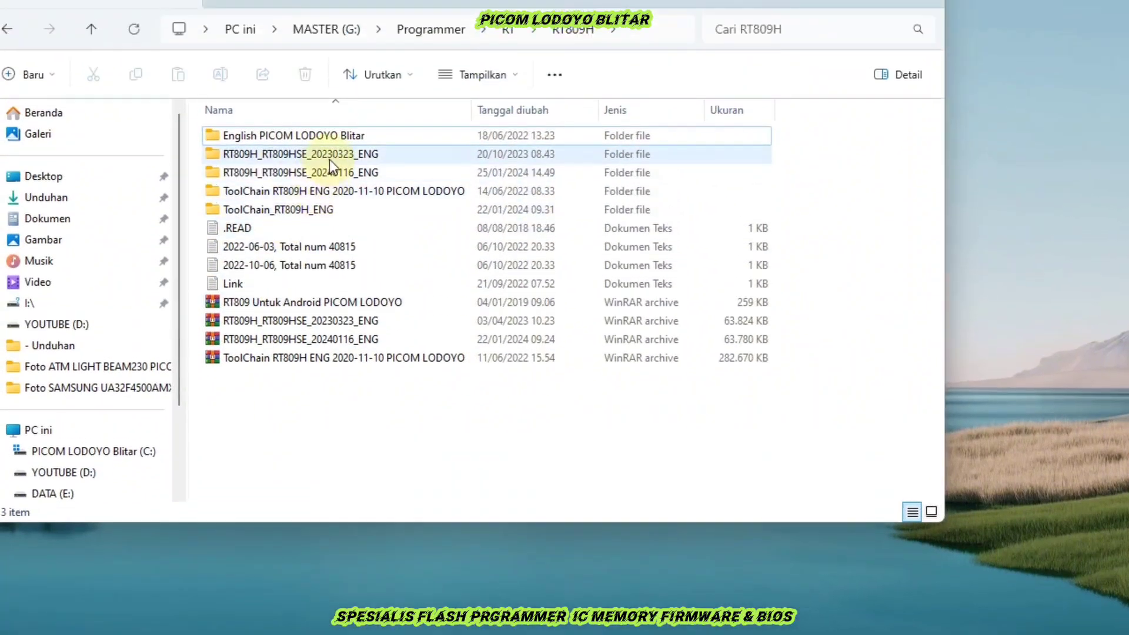
left_click(359, 173)
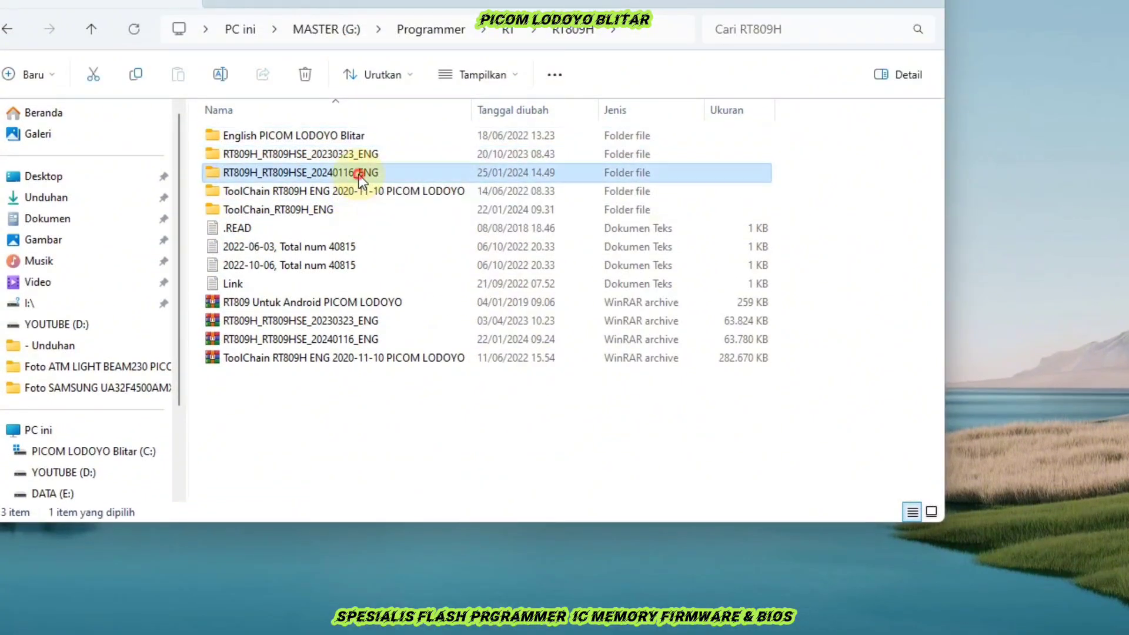
double_click(360, 175)
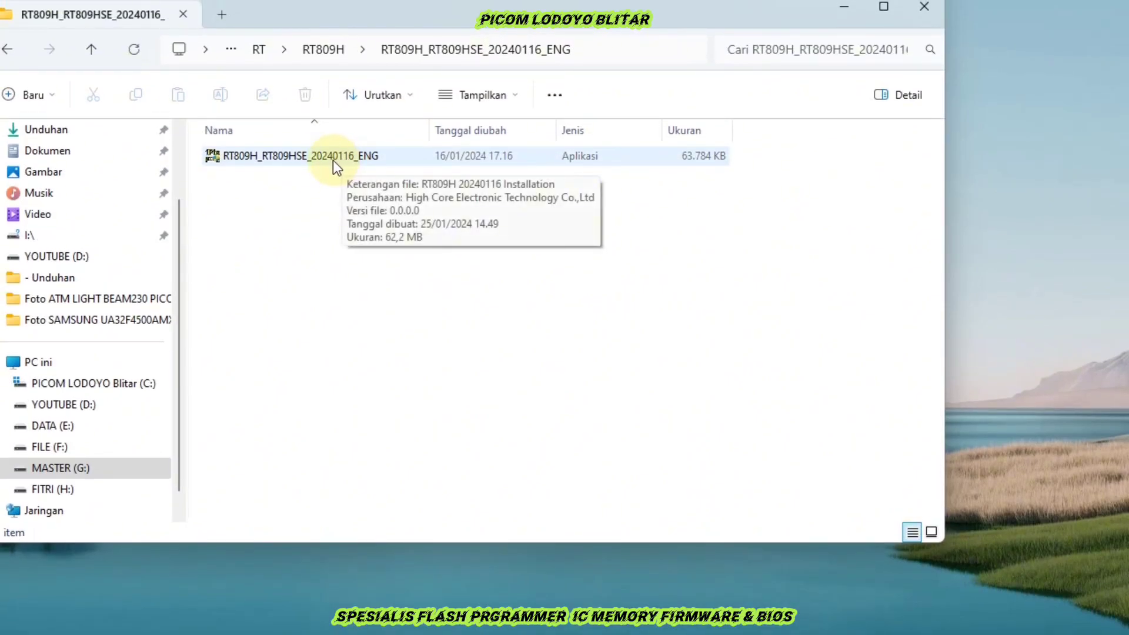
left_click(333, 160)
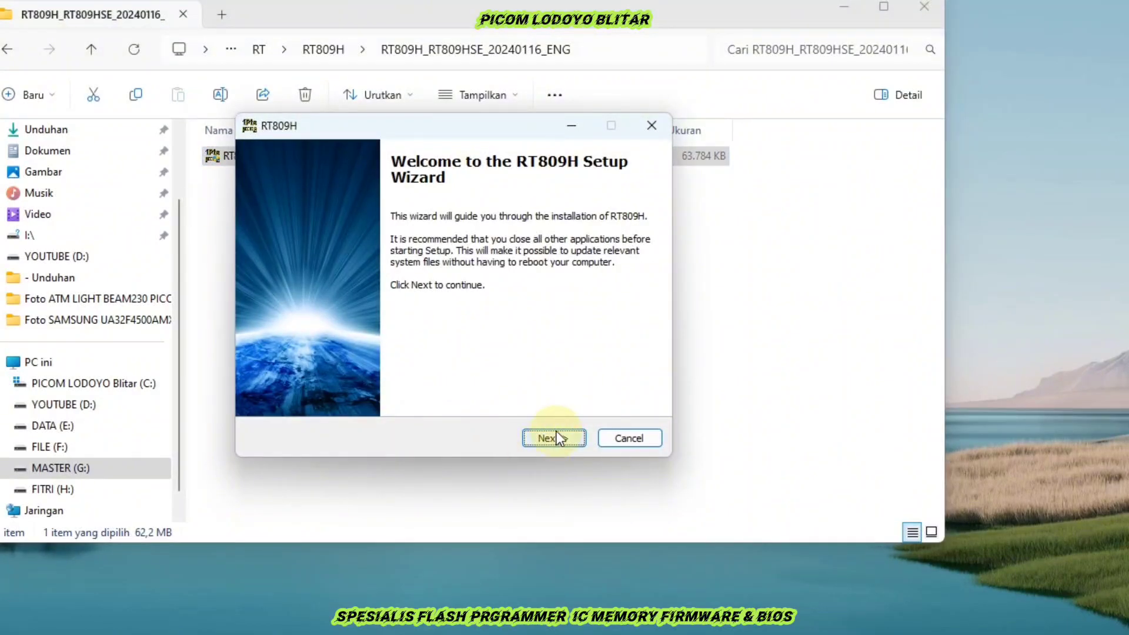
Set the setup wizard's destination folder to C:\RT809H by choosing the C: drive
left_click(553, 438)
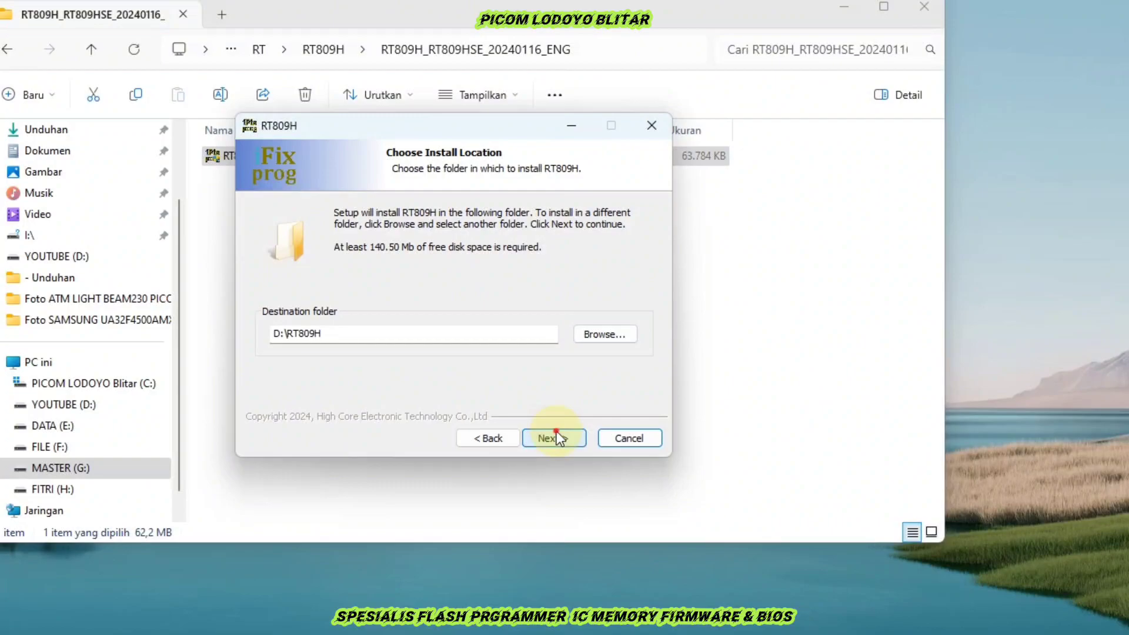
left_click(556, 436)
left_click(488, 438)
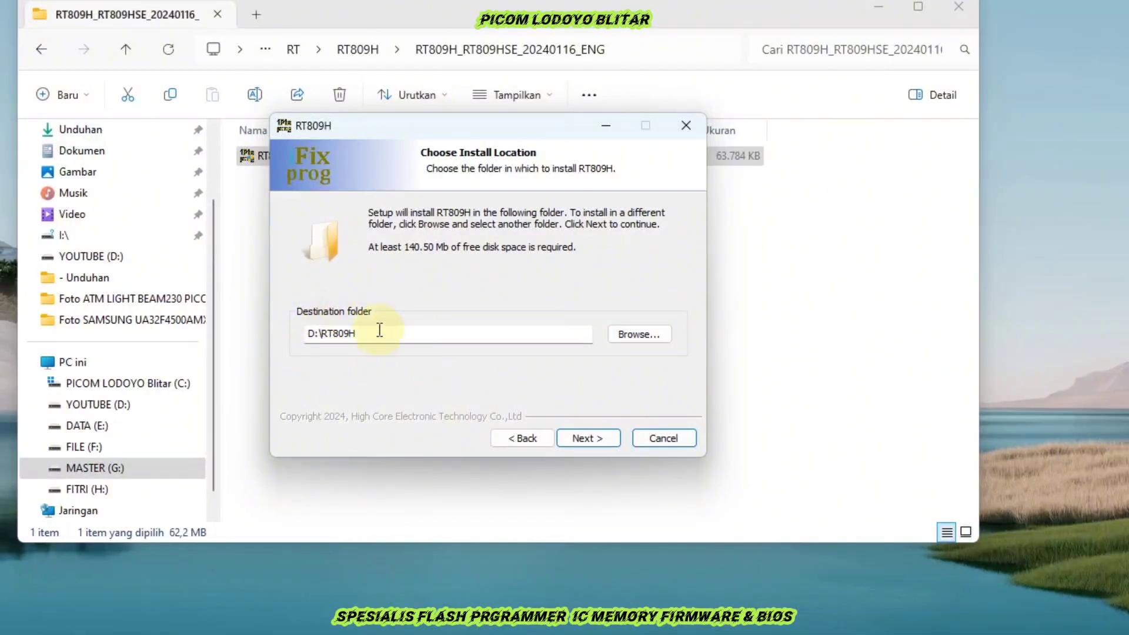
left_click(357, 331)
left_click(644, 337)
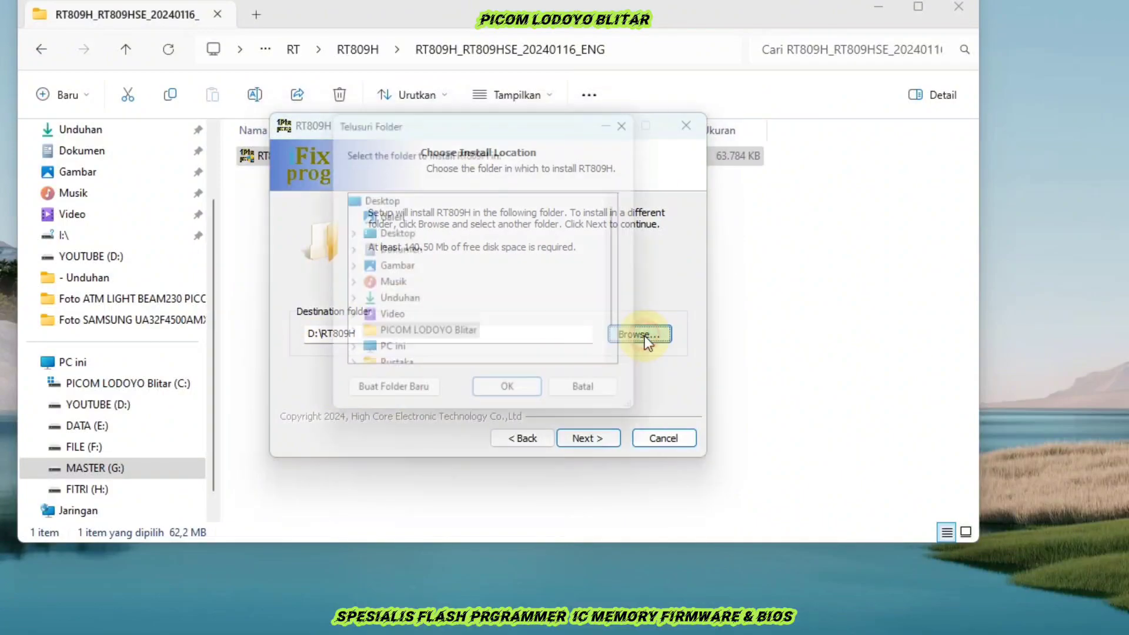
scroll(369, 346, "down", 1)
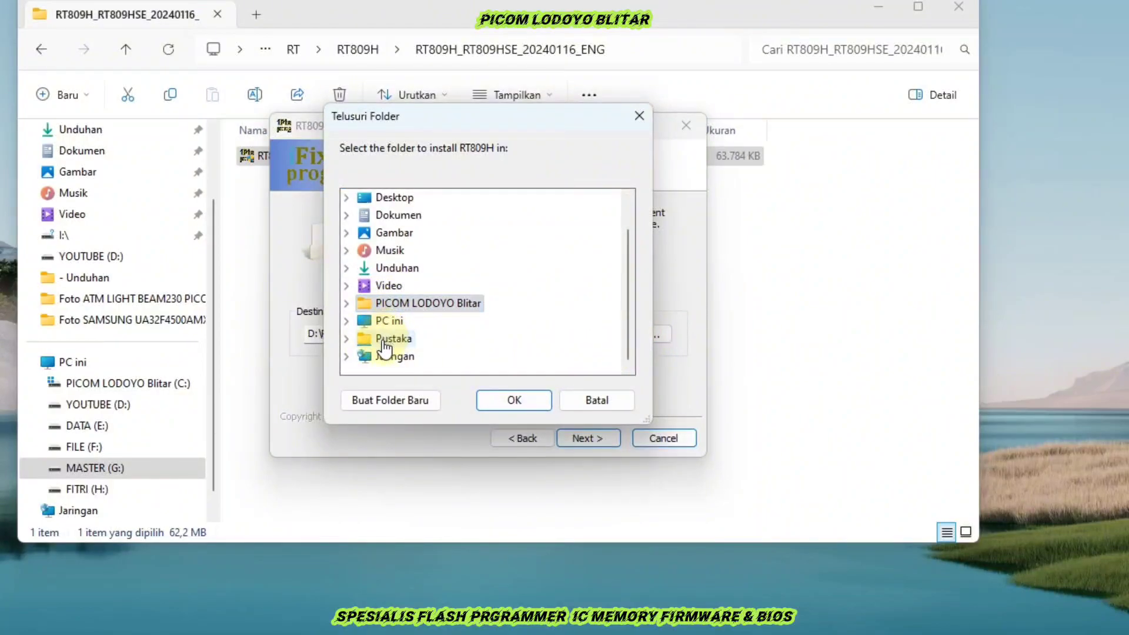
double_click(355, 321)
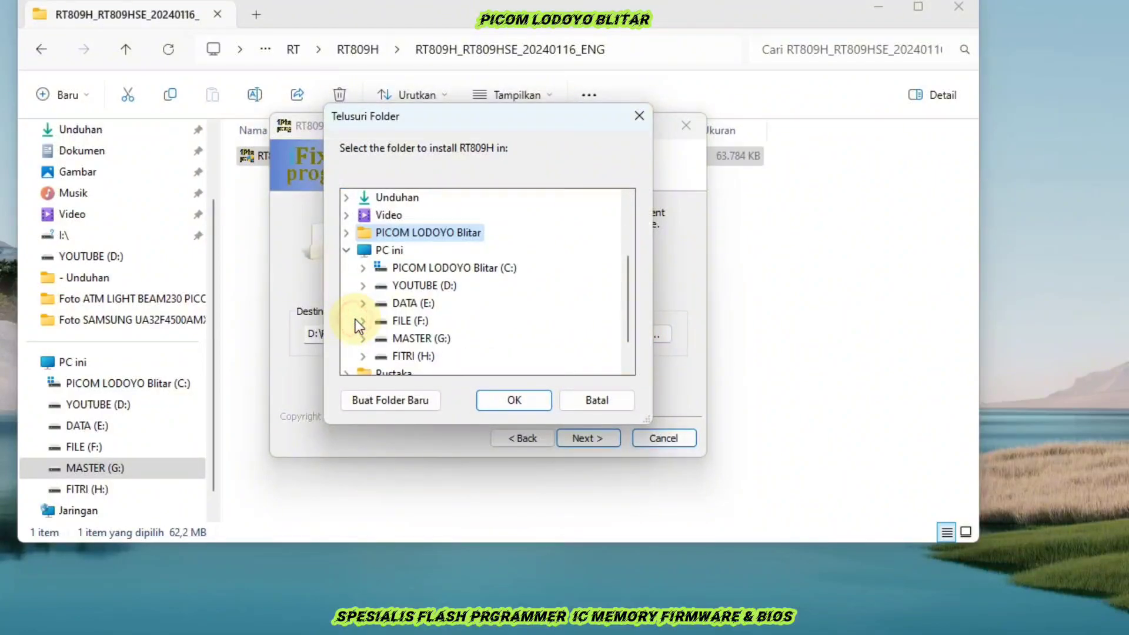
double_click(415, 262)
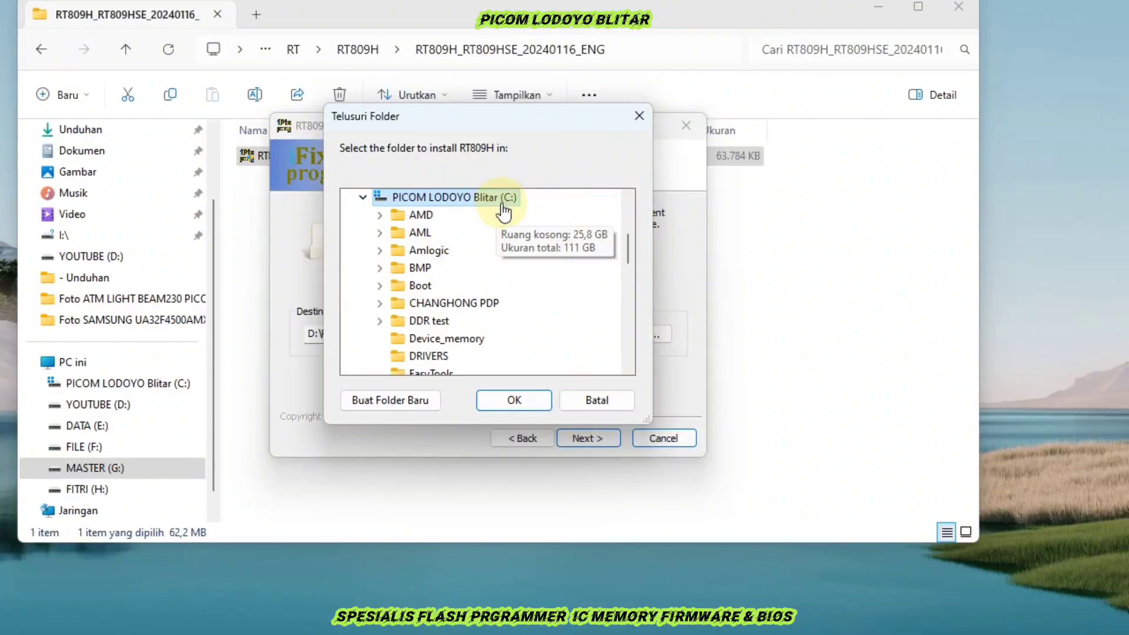
left_click(521, 401)
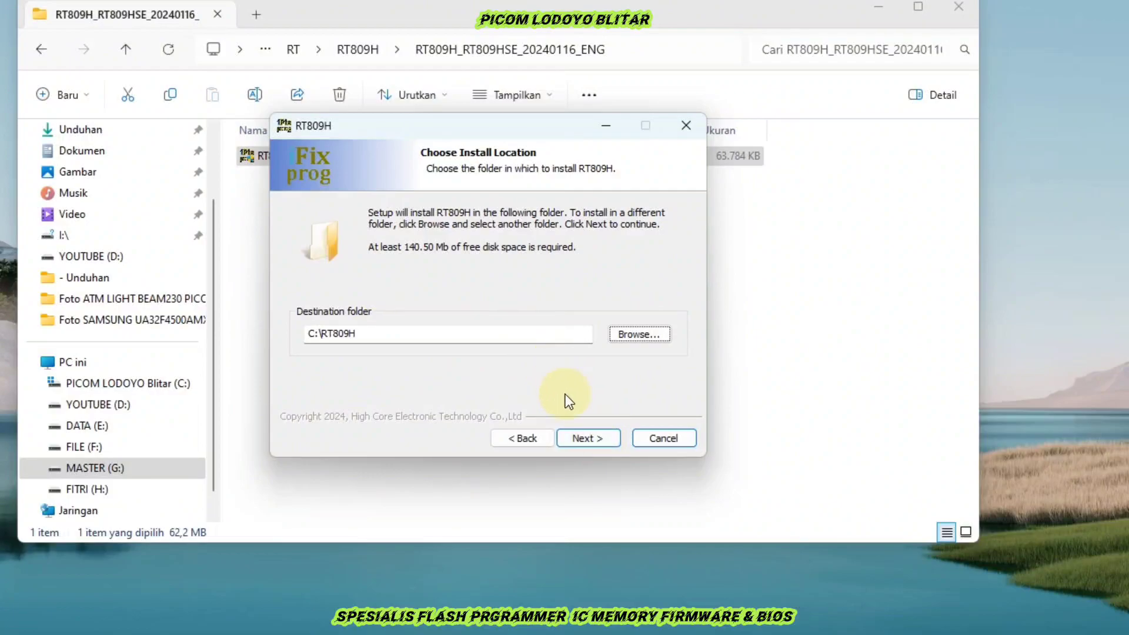
Install RT809H with a desktop icon and finish the wizard with Launch RT809H enabled
left_click(600, 438)
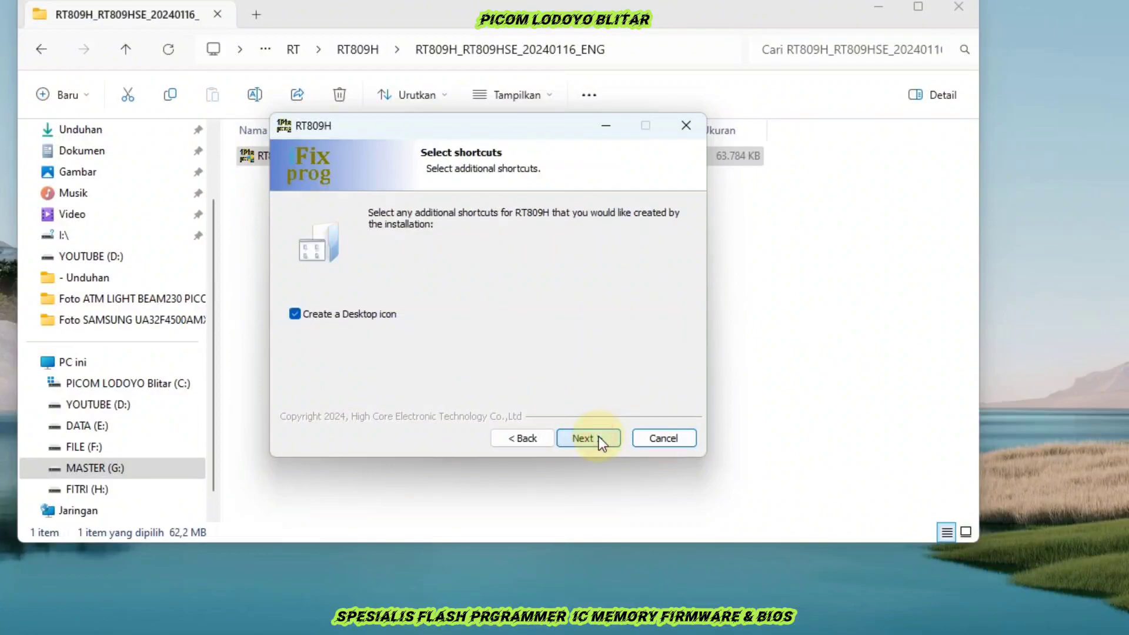
left_click(600, 438)
left_click(599, 438)
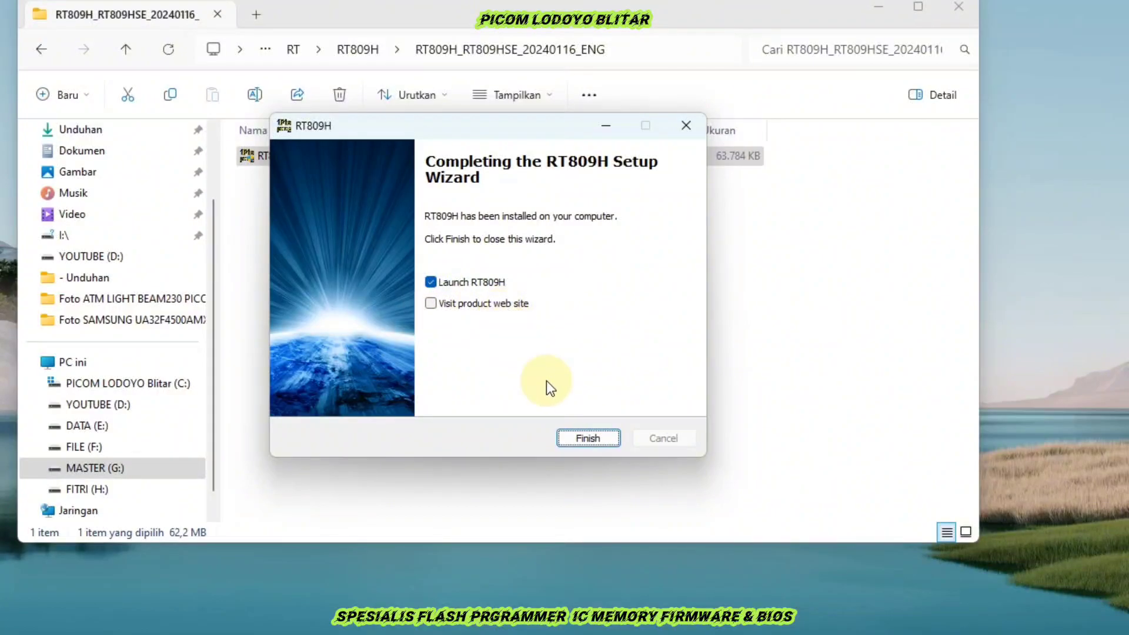
left_click(584, 438)
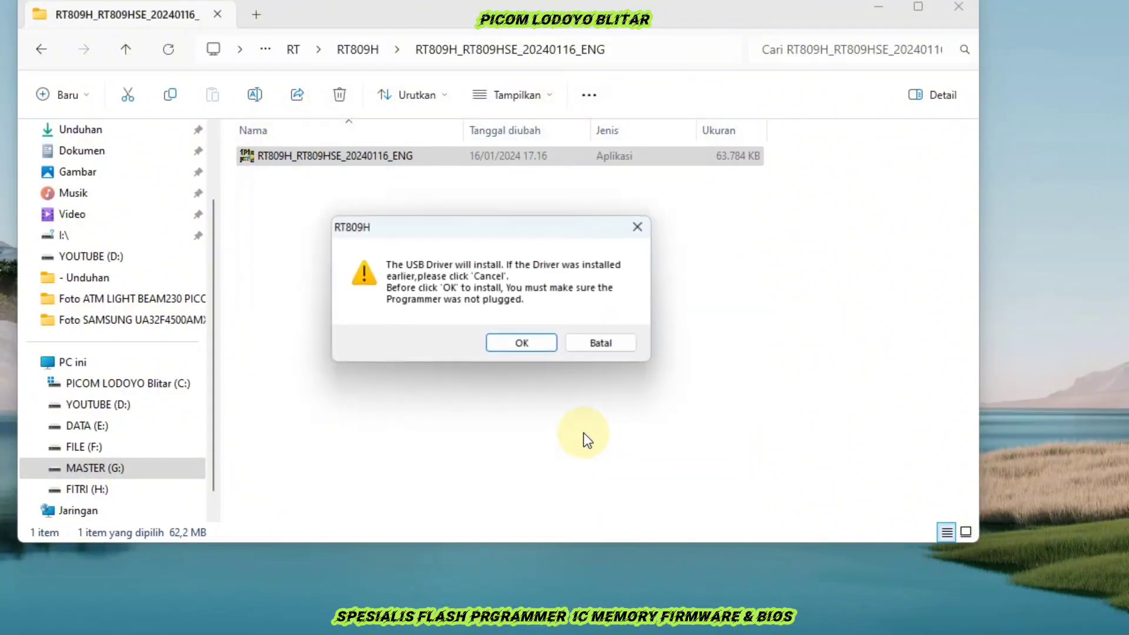
Accept the RT809H USB driver installation and move the driver console window aside
left_click(521, 343)
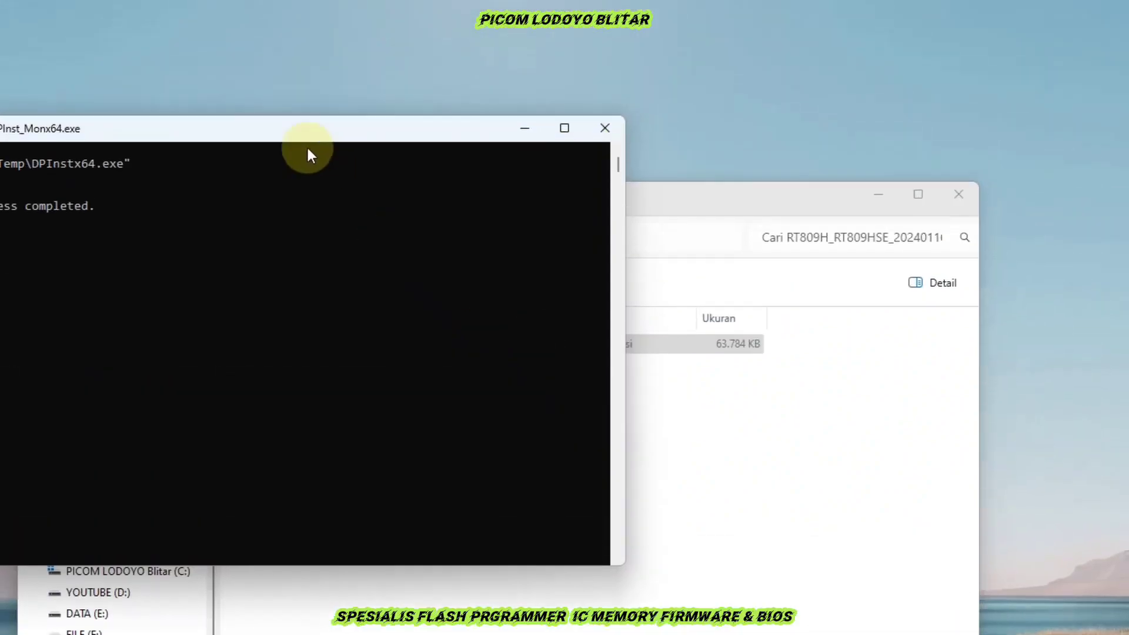
left_click_drag(306, 145, 380, 192)
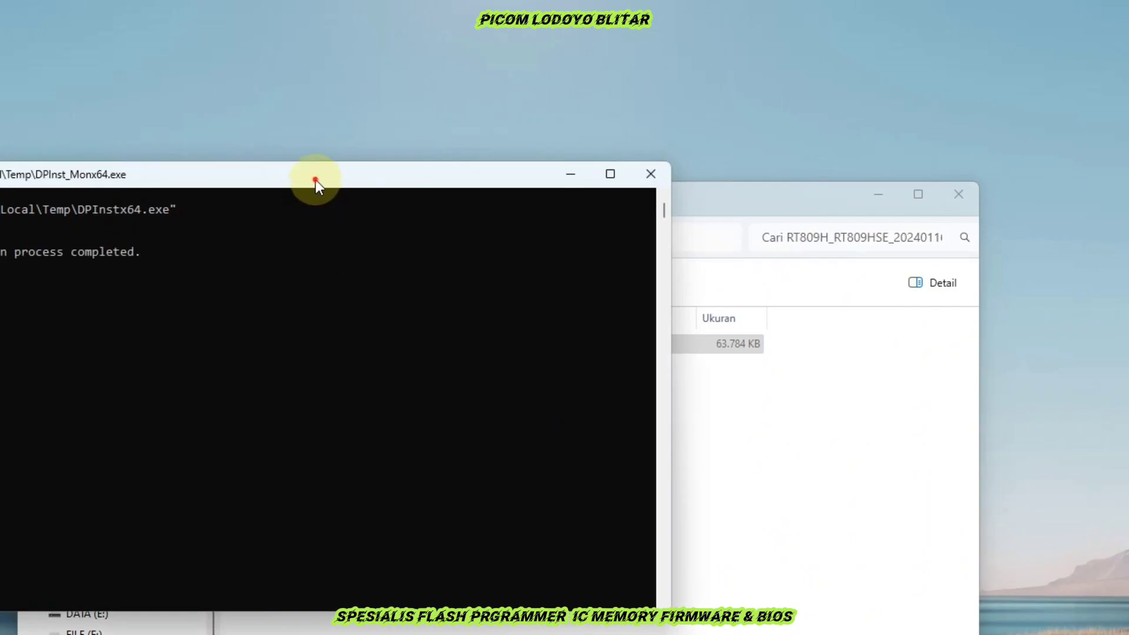
left_click_drag(315, 179, 597, 302)
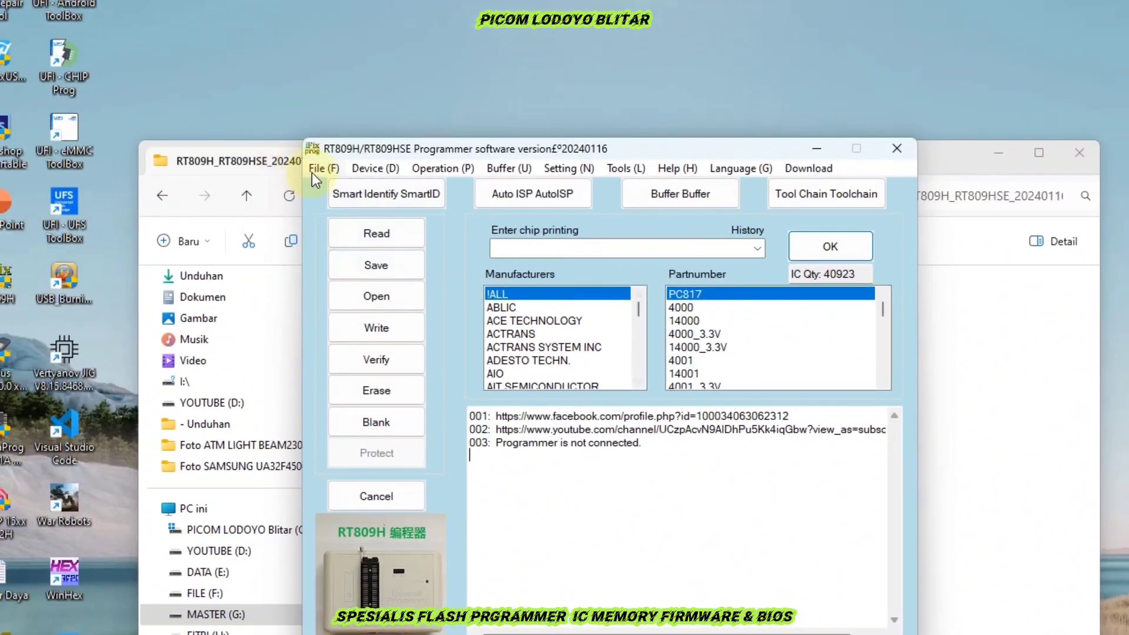
Examine the commands and language options of the RT809H programmer software version 20240116, and close the program
left_click(313, 175)
mouse_move(438, 183)
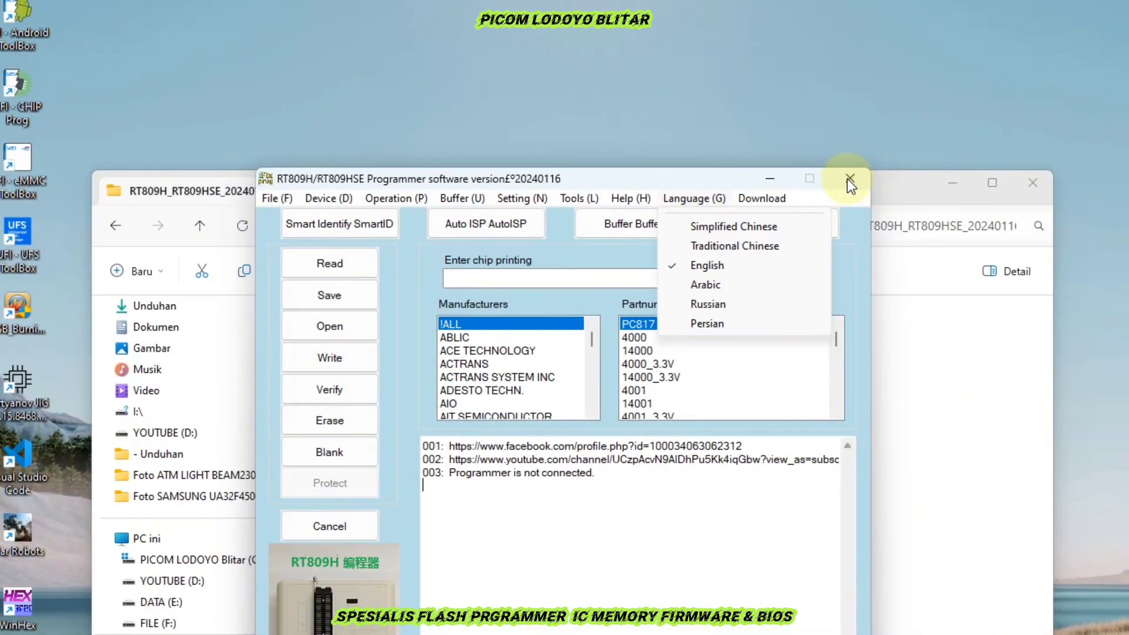
left_click(849, 179)
left_click(850, 179)
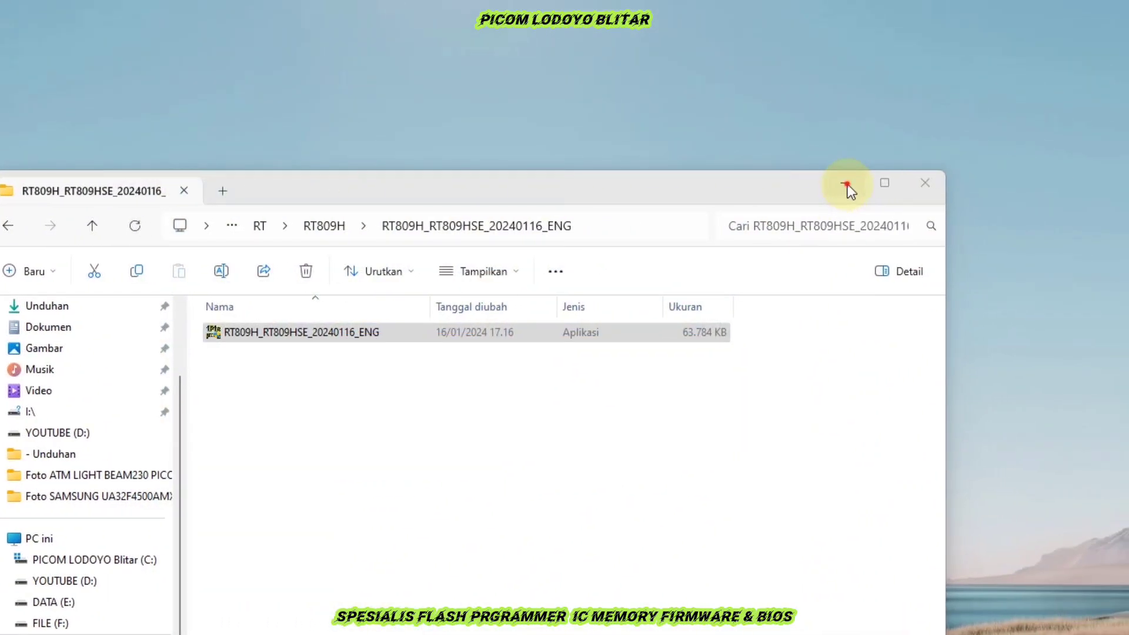